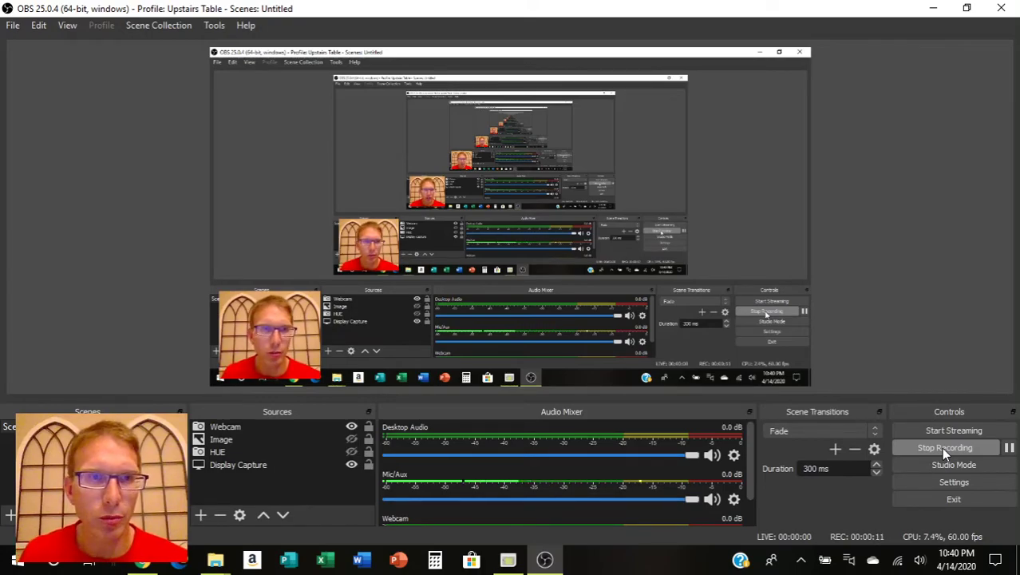
Step: Open the Mr. Moos' Adventure - Demo Game page on itch.io and scroll to its controls
left_click(142, 559)
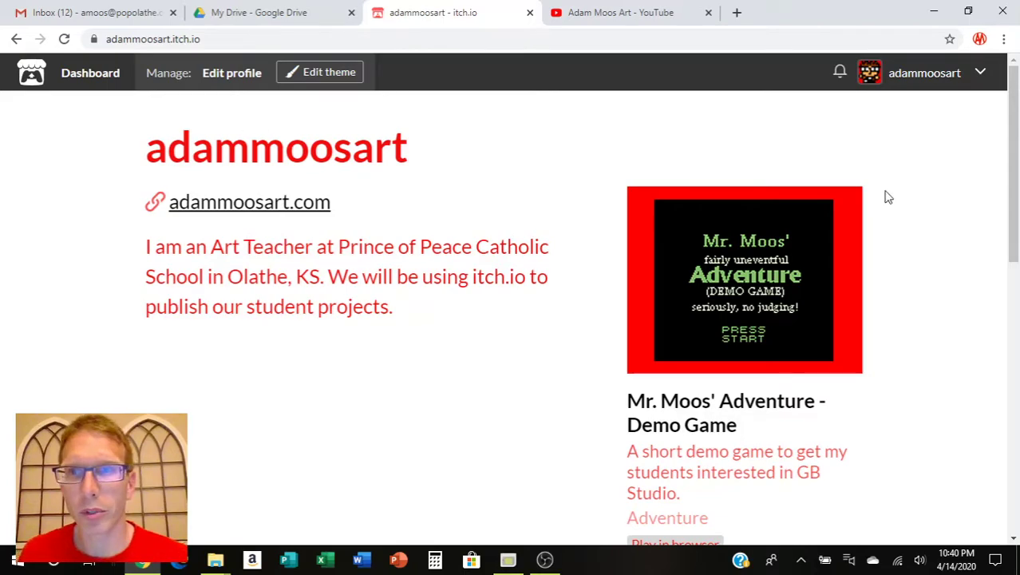
left_click(736, 300)
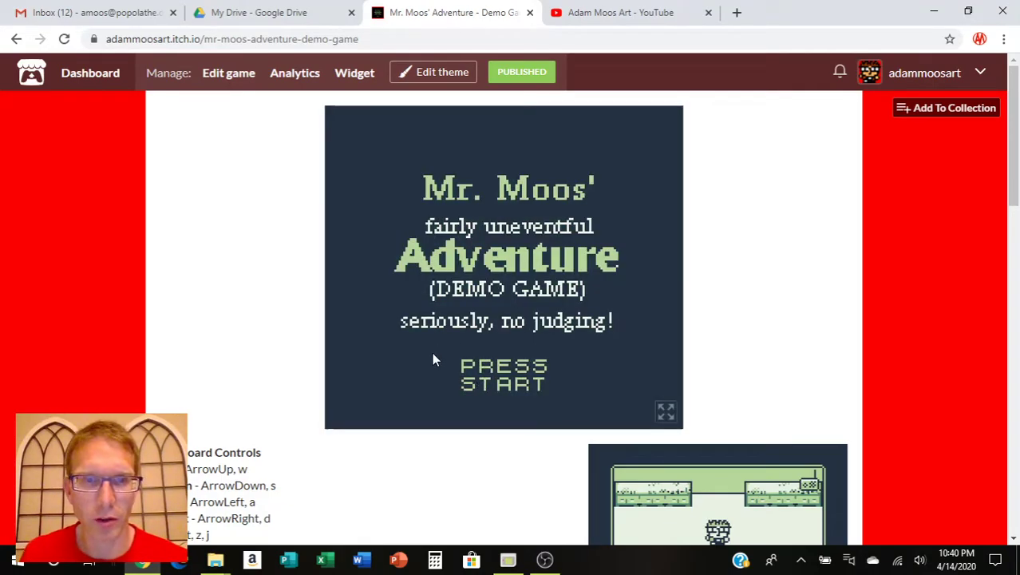
scroll(439, 375, "down", 1)
scroll(447, 387, "down", 2)
scroll(447, 387, "up", 2)
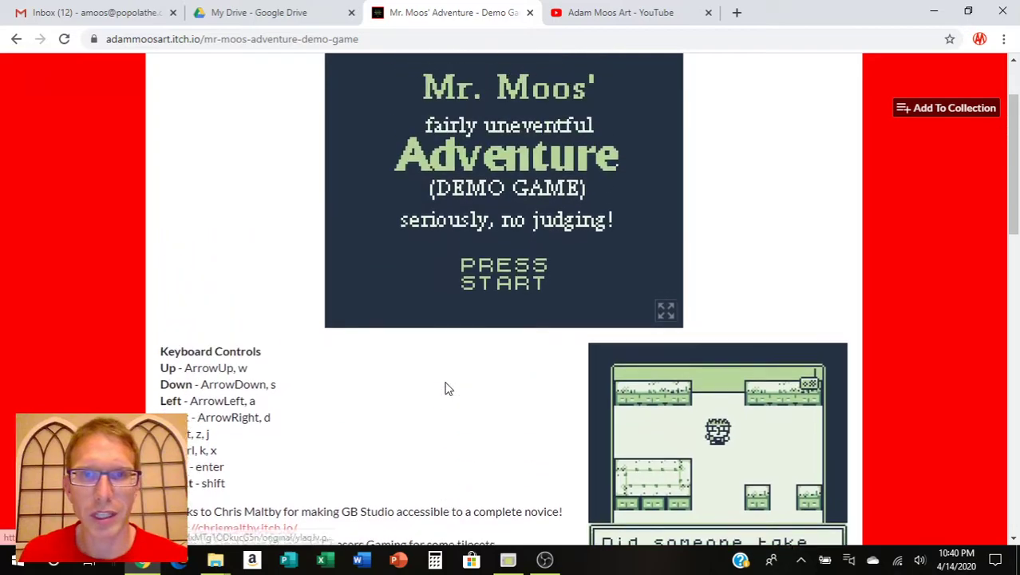
scroll(447, 387, "up", 1)
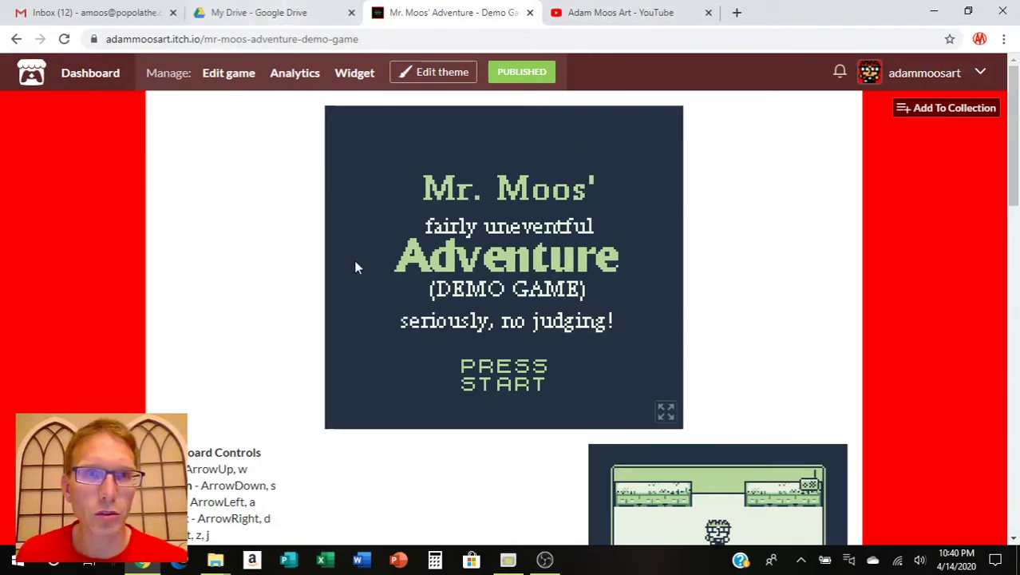
Step: Export the YouTutorial project from GB Studio as a web build via Game > Export As
left_click(508, 559)
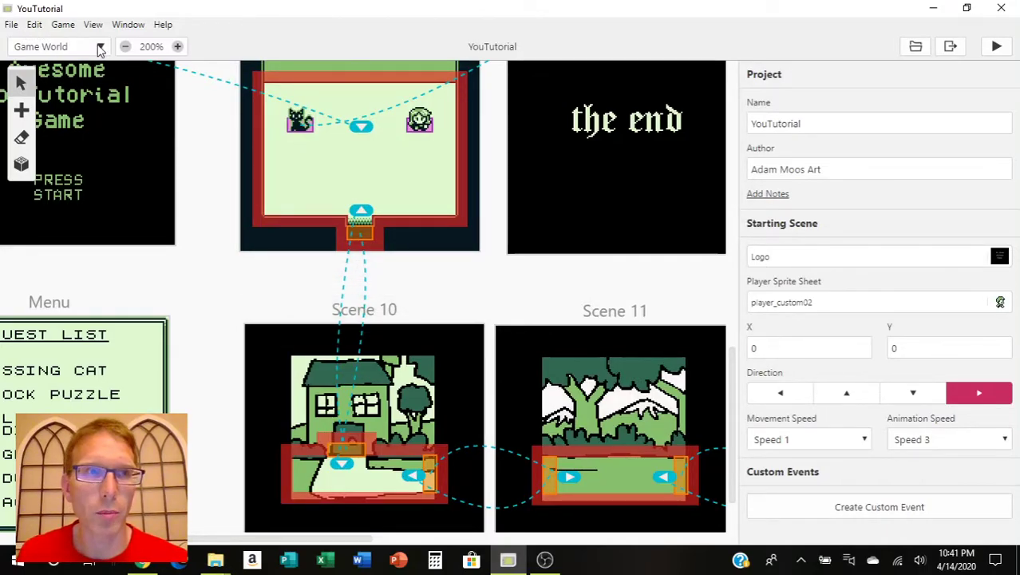
left_click(67, 28)
mouse_move(84, 62)
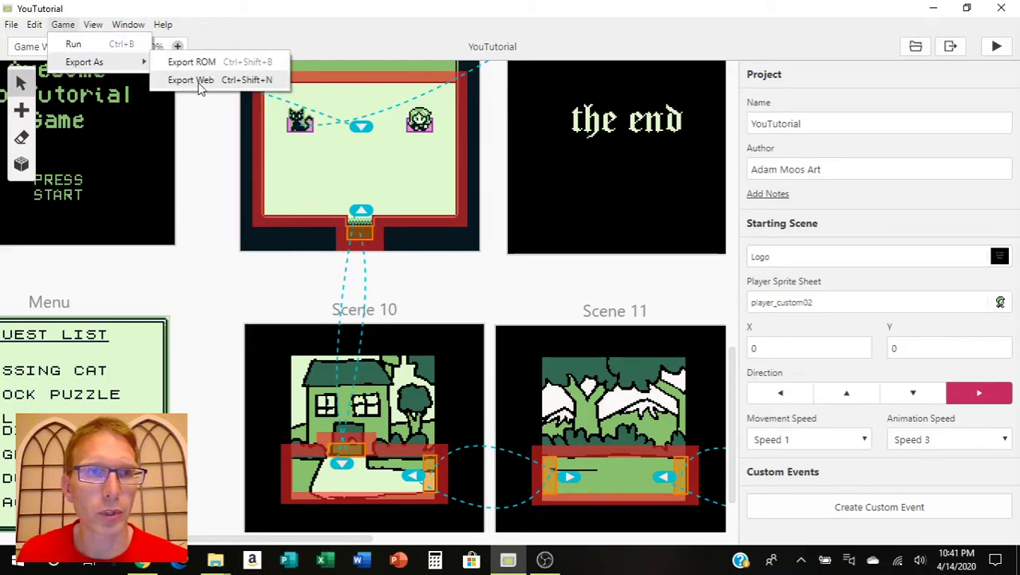
left_click(202, 88)
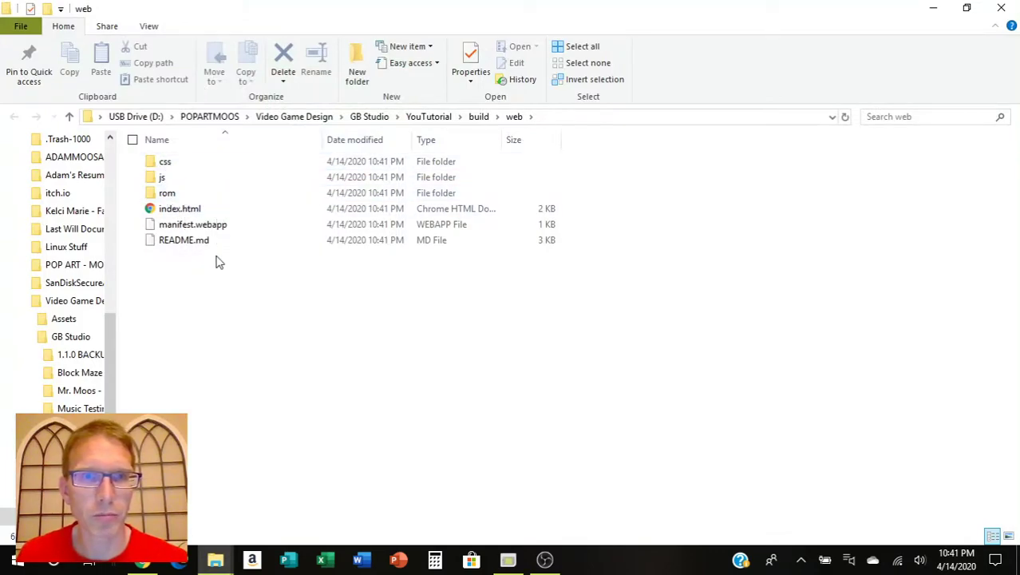
Step: Check the new web folder inside YouTutorial's build folder, then return to build
left_click(438, 119)
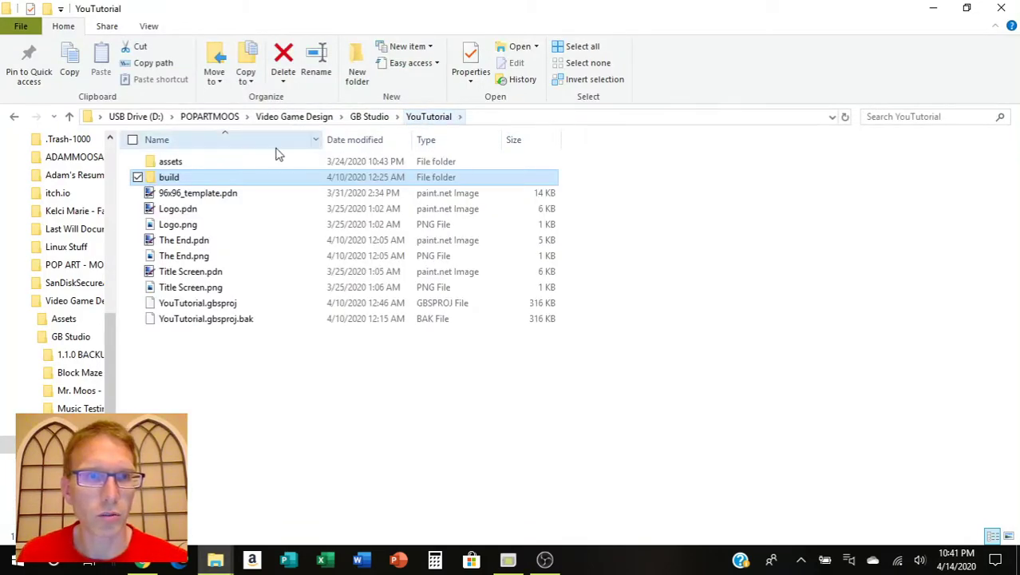
double_click(170, 183)
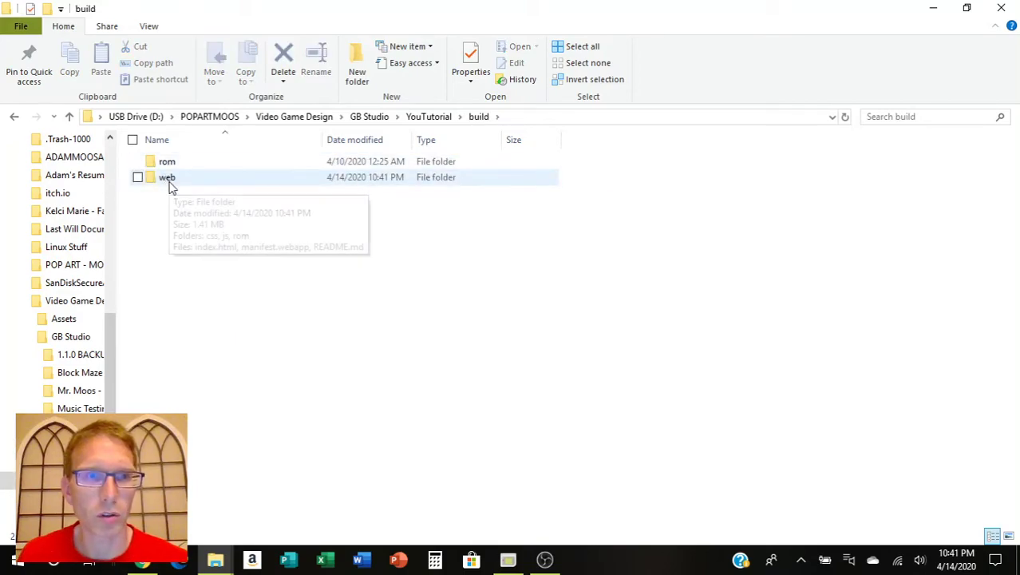
double_click(168, 183)
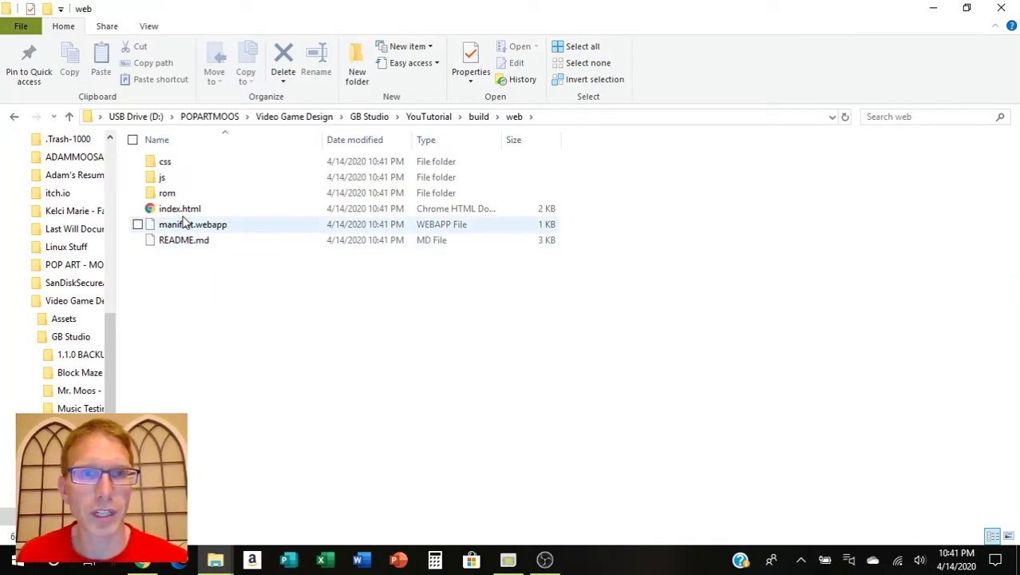
left_click(14, 117)
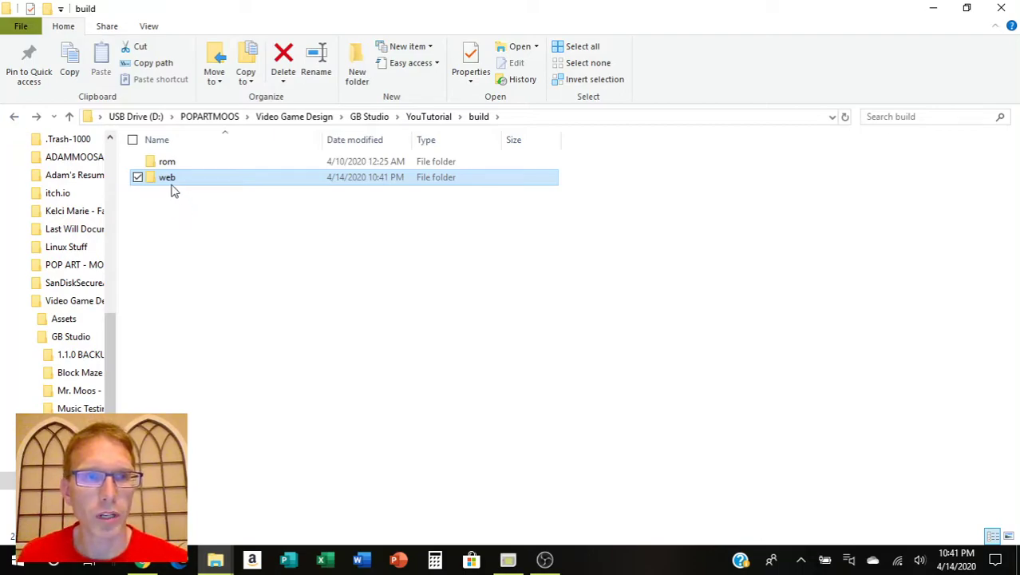
mouse_move(167, 177)
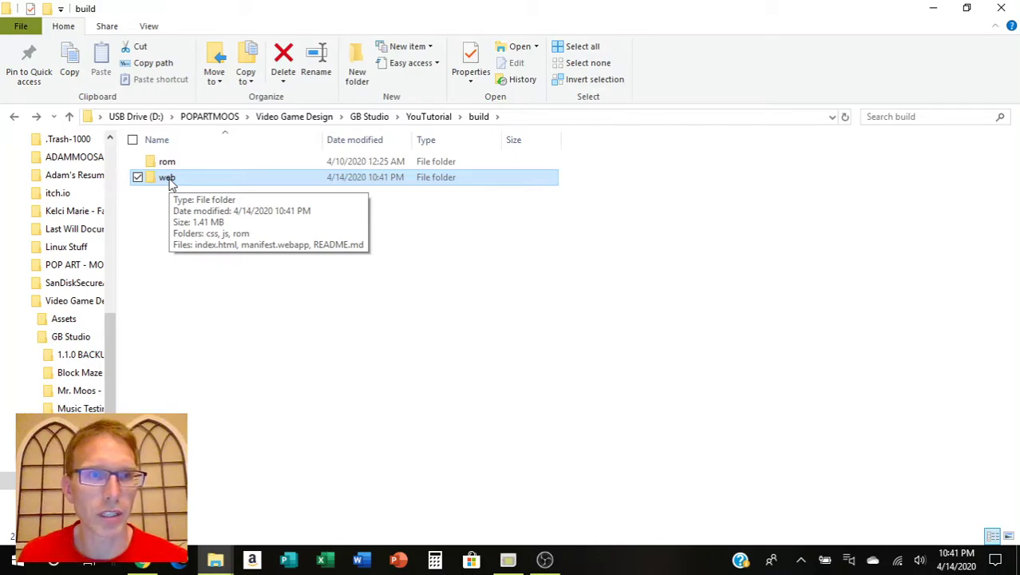
Step: Compress the web folder into web.zip in the build folder
right_click(168, 179)
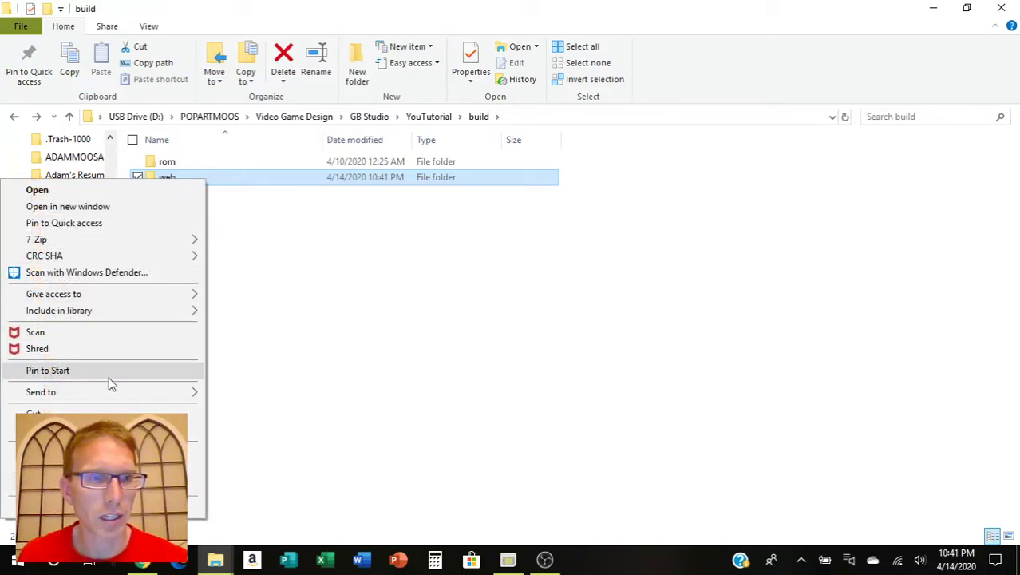
mouse_move(104, 392)
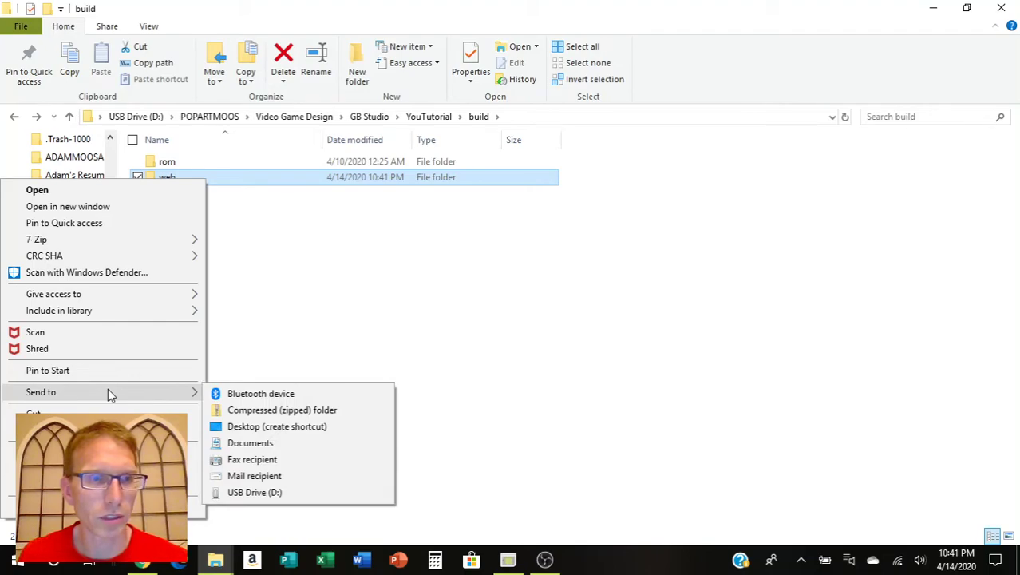
left_click(252, 410)
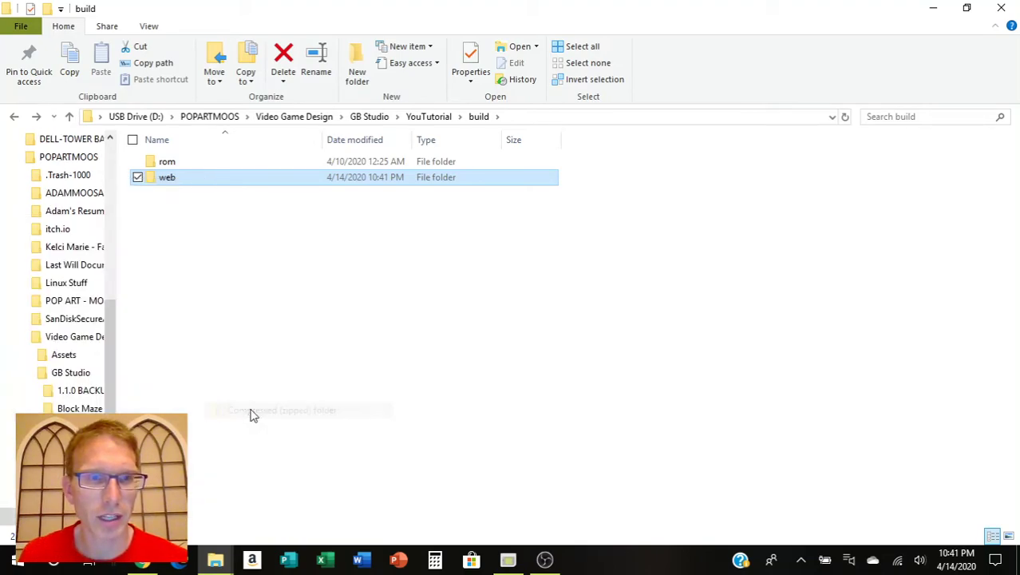
key("Return")
left_click(166, 213)
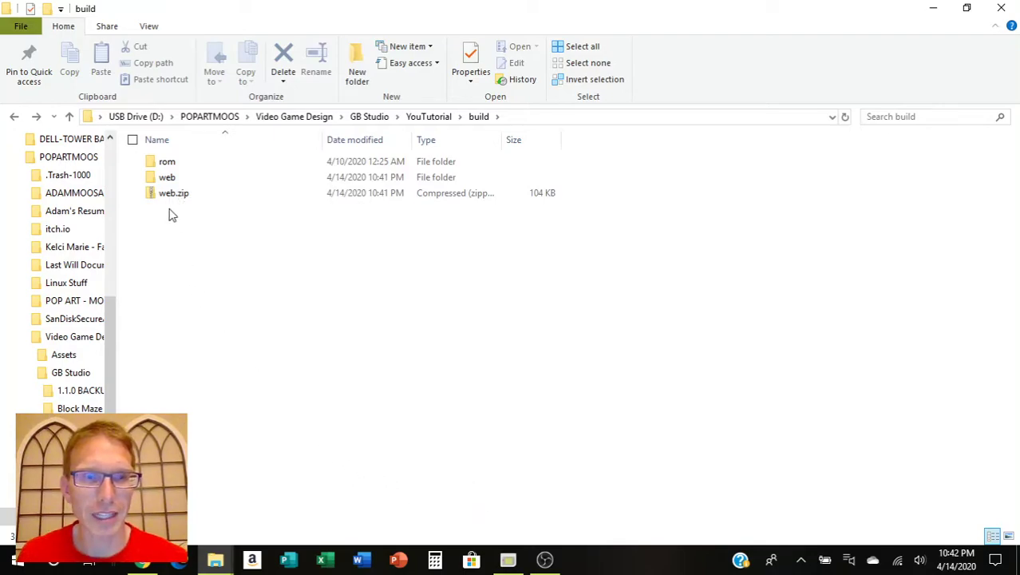
Step: Switch to the My Drive - Google Drive tab in Chrome
left_click(142, 560)
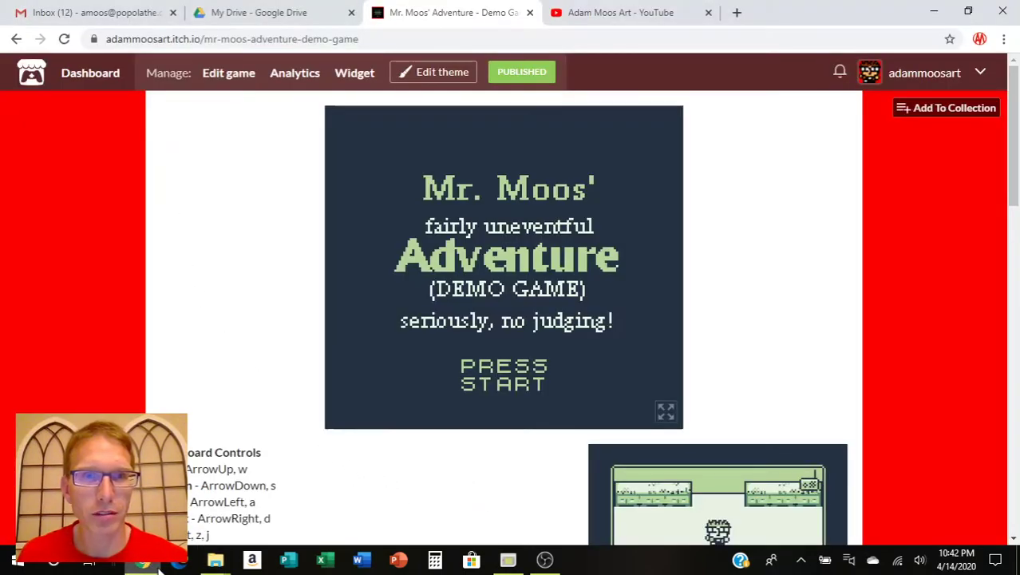
left_click(276, 17)
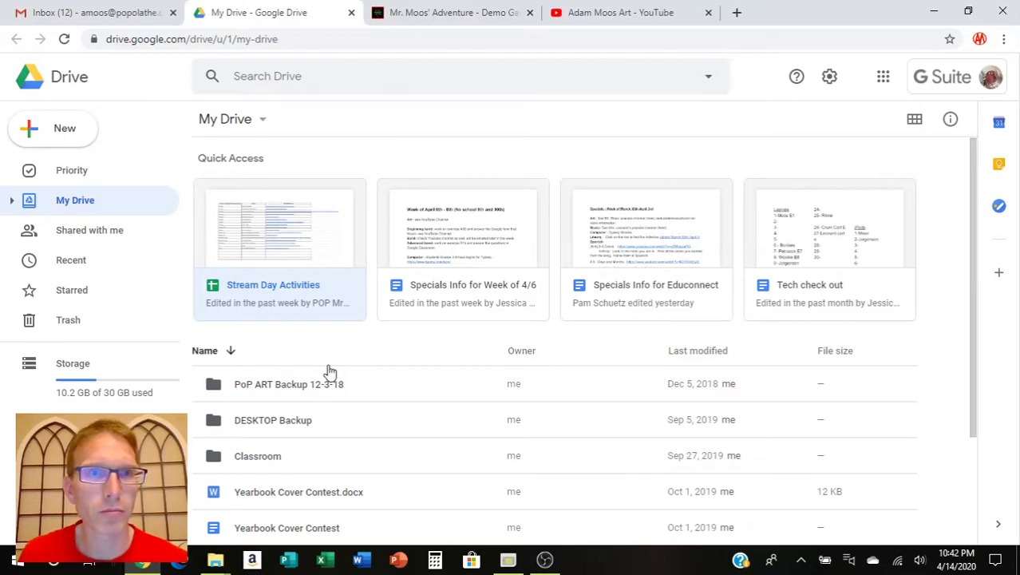
Step: Upload web.zip to My Drive and close the upload progress panel
left_click(240, 123)
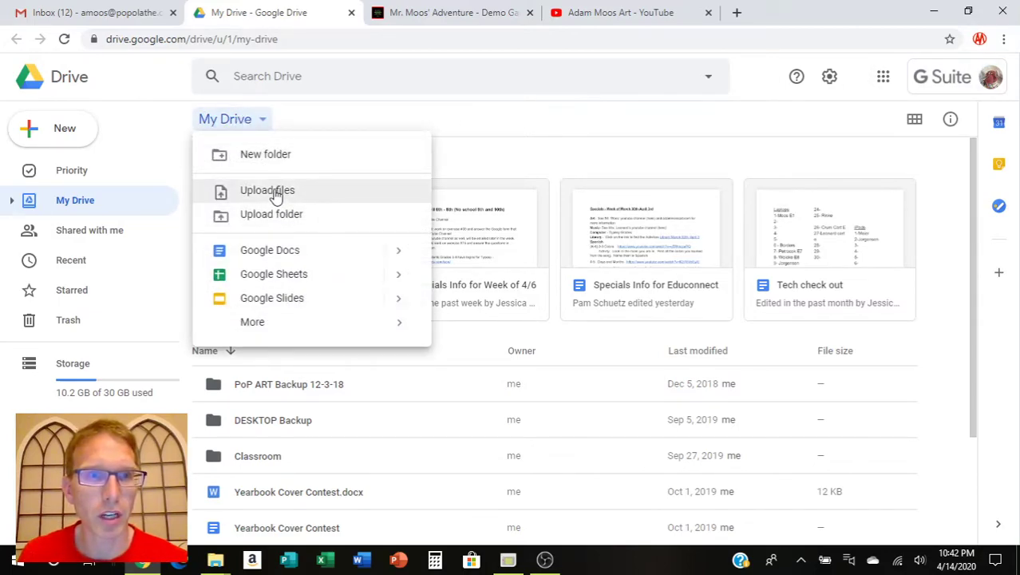
left_click(276, 192)
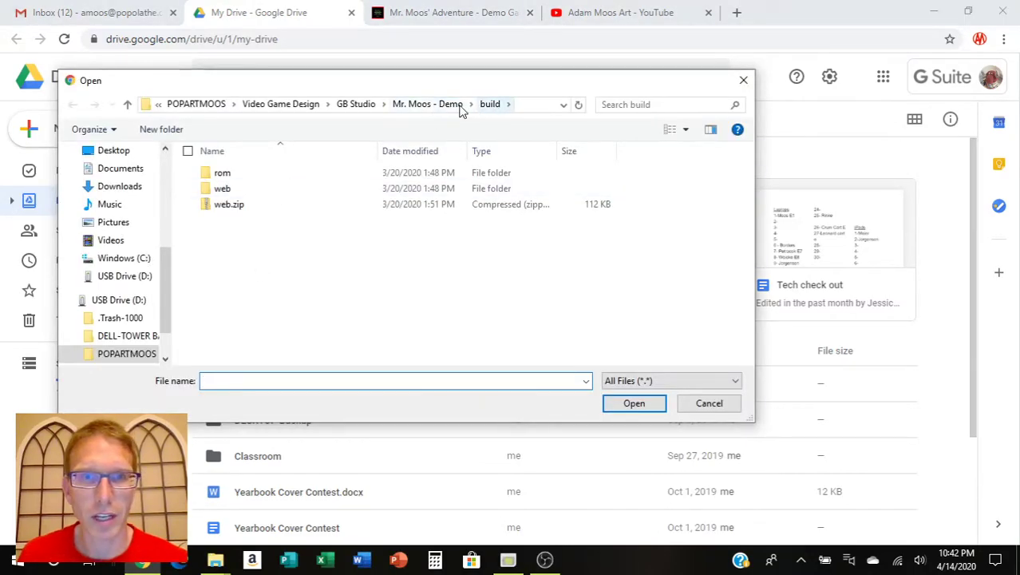
left_click(229, 208)
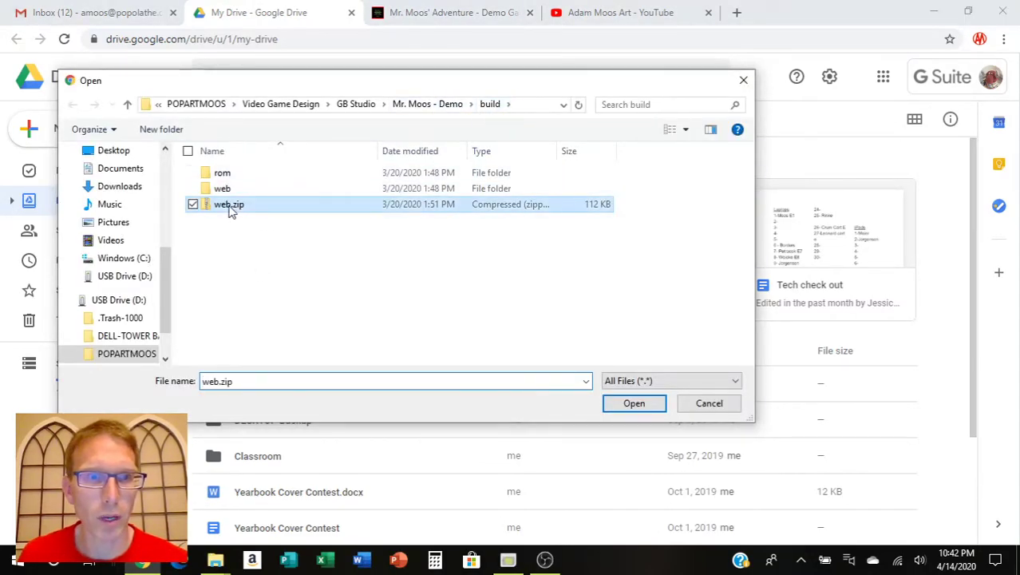
left_click(630, 403)
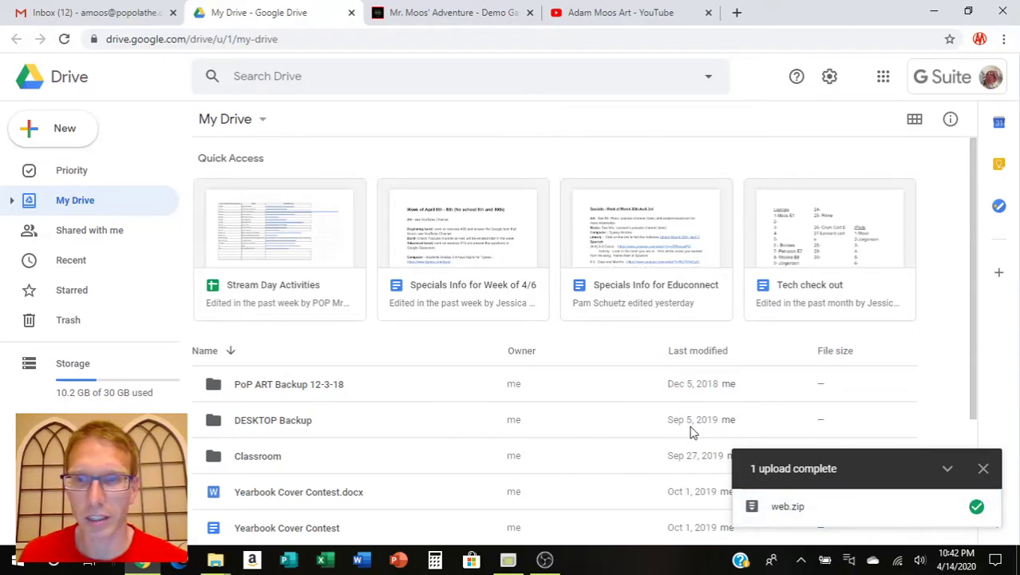
left_click(983, 470)
scroll(592, 427, "down", 3)
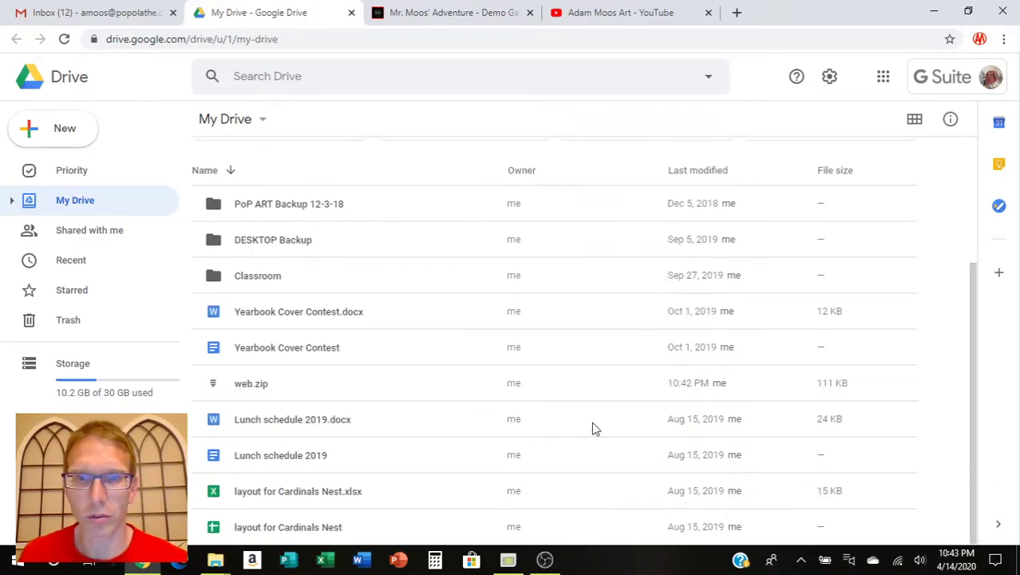
Step: Share web.zip with the suggested 'ada…' Gmail address, noting 'YouTutorial (web.zip)', and confirm
left_click(272, 388)
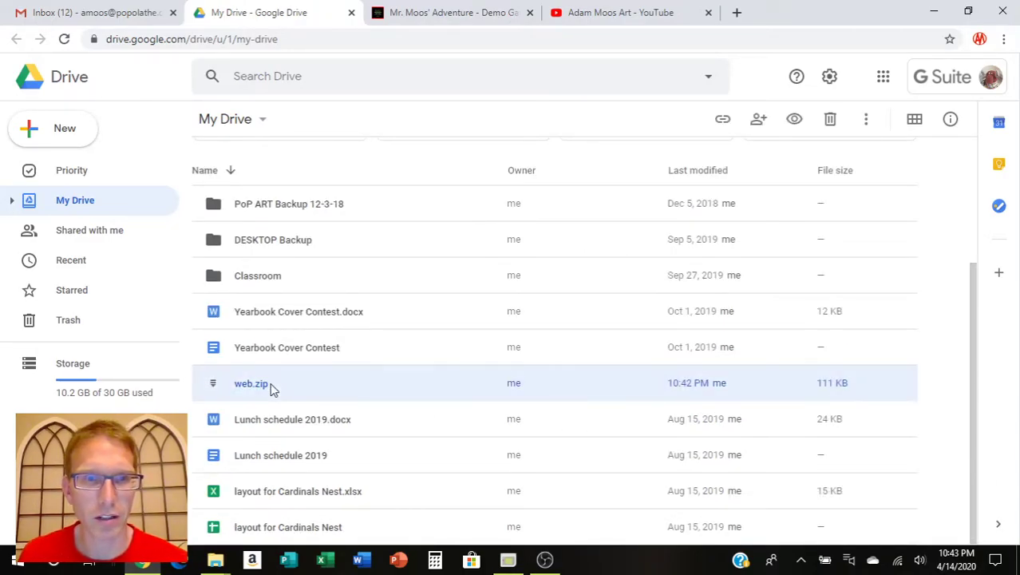
left_click(758, 119)
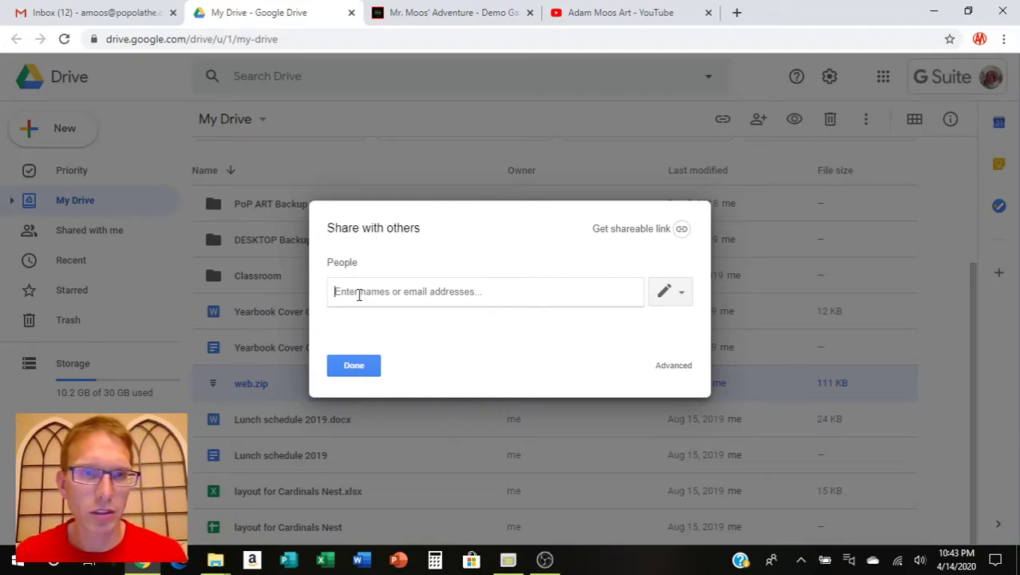
type("ada")
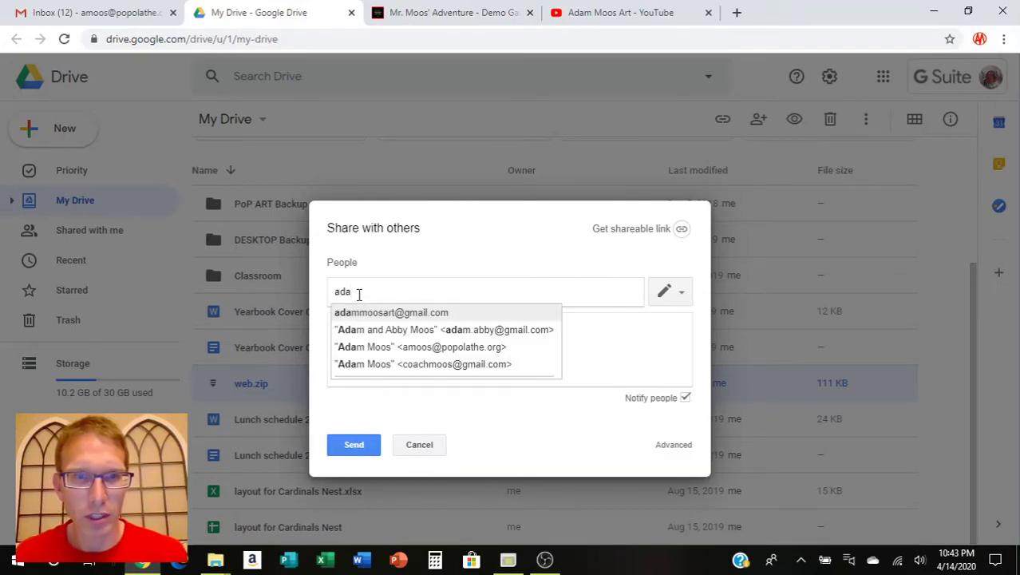
left_click(380, 313)
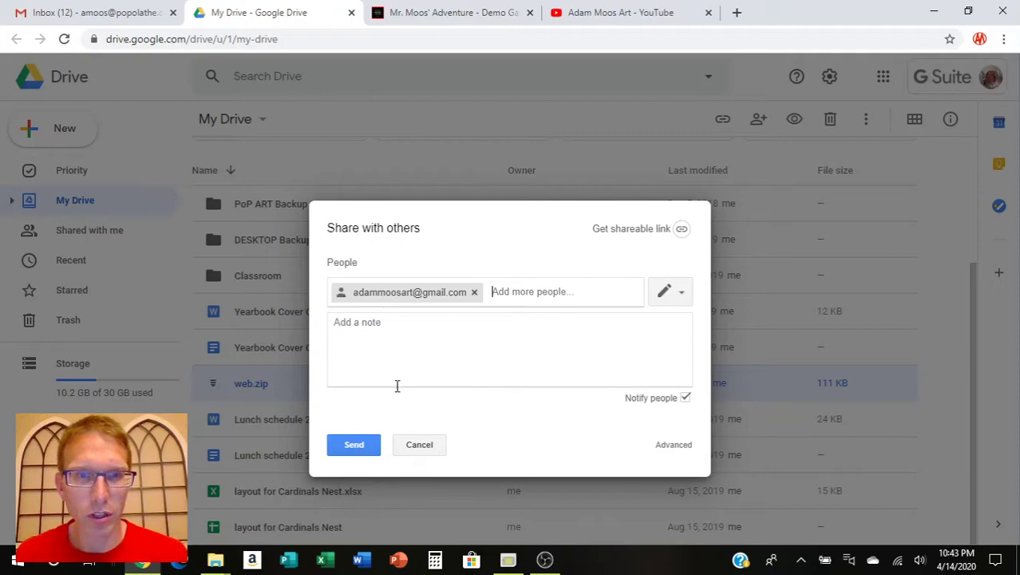
left_click(396, 326)
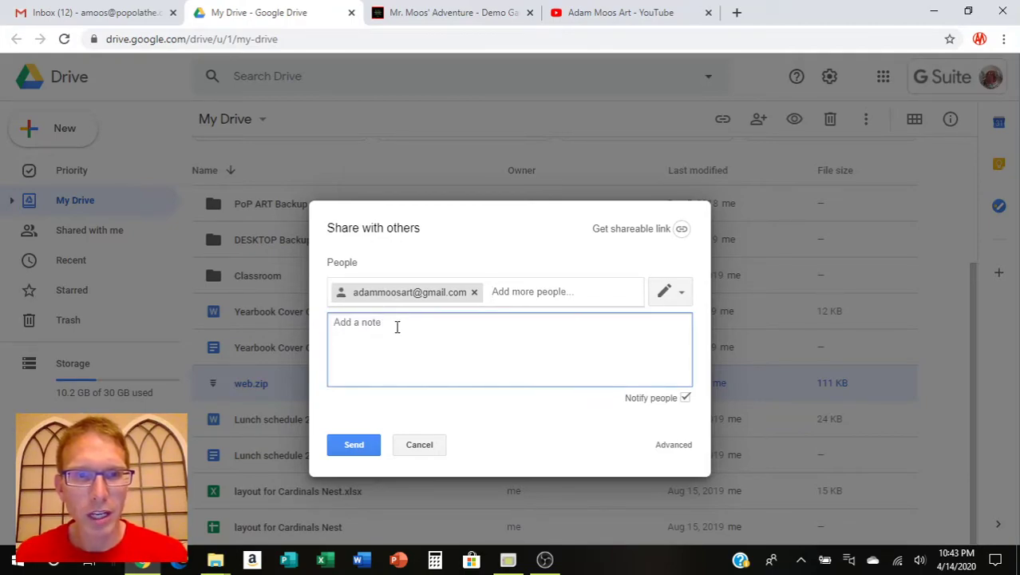
type("YouTu")
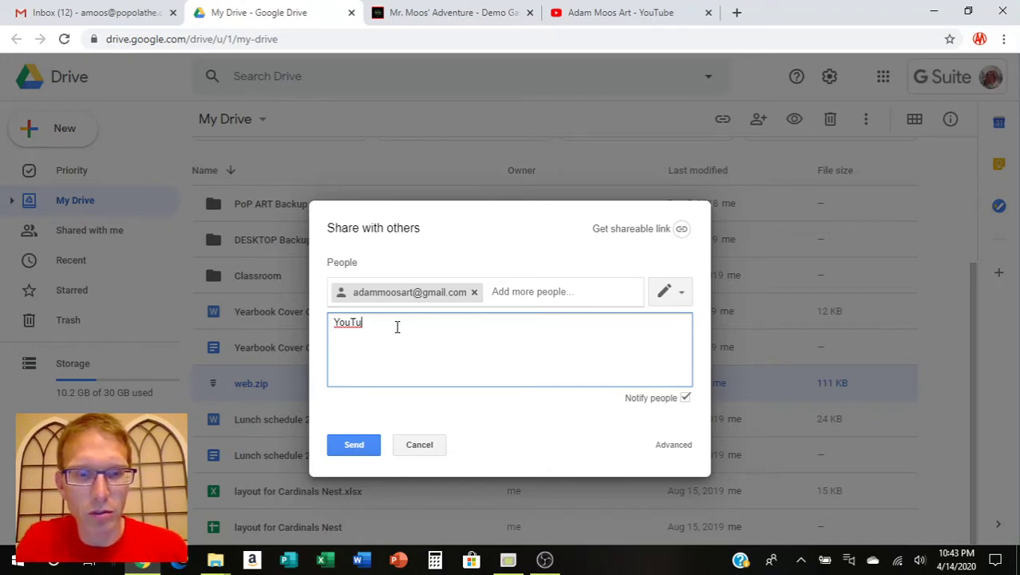
type("b")
type("ial")
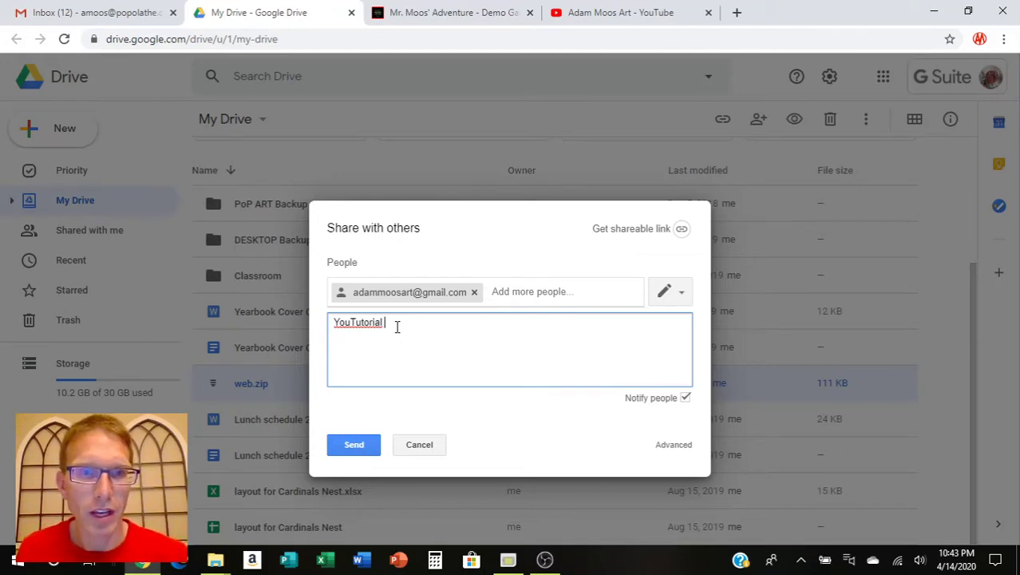
type(" (")
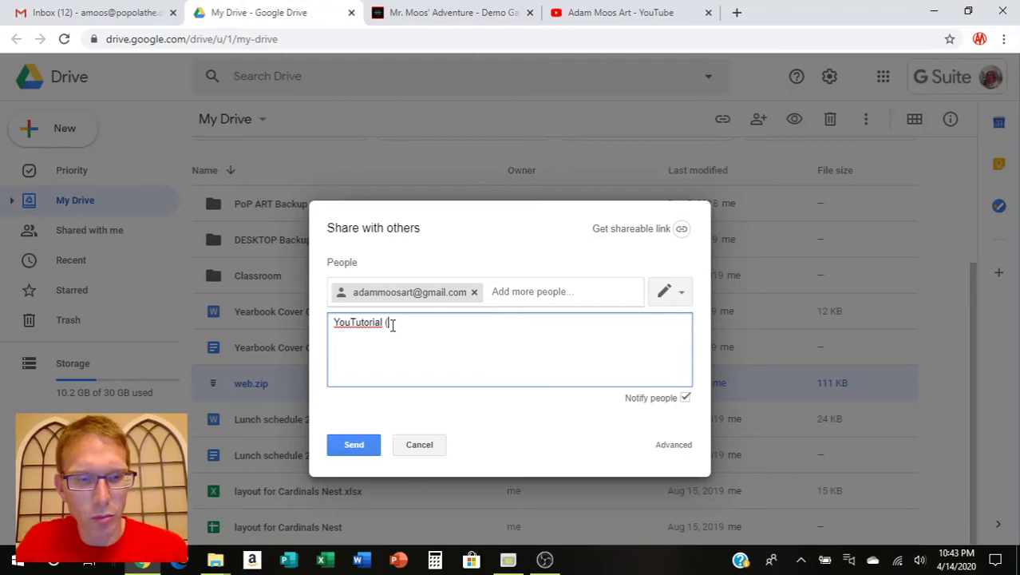
type("web.zip")
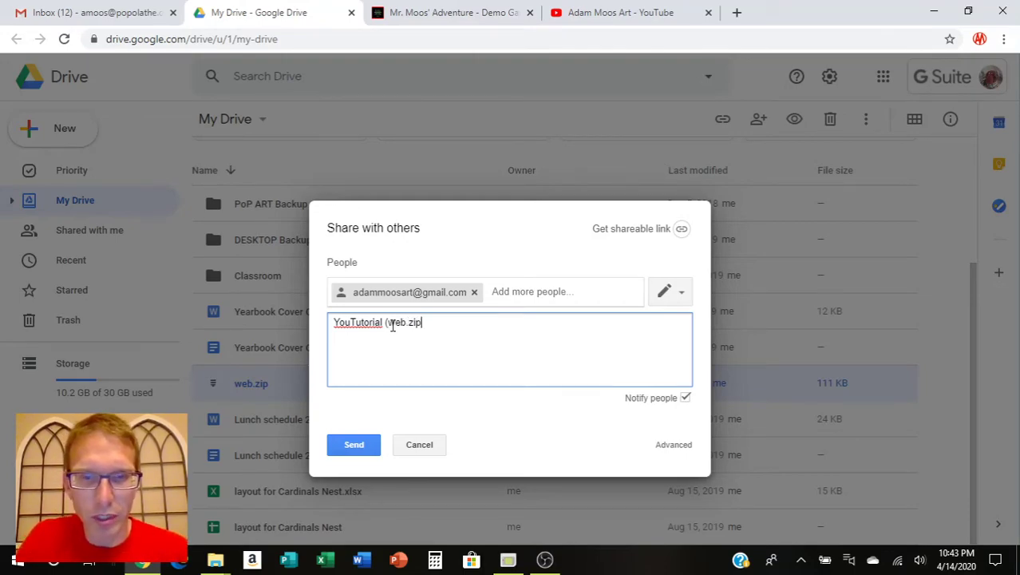
type(")")
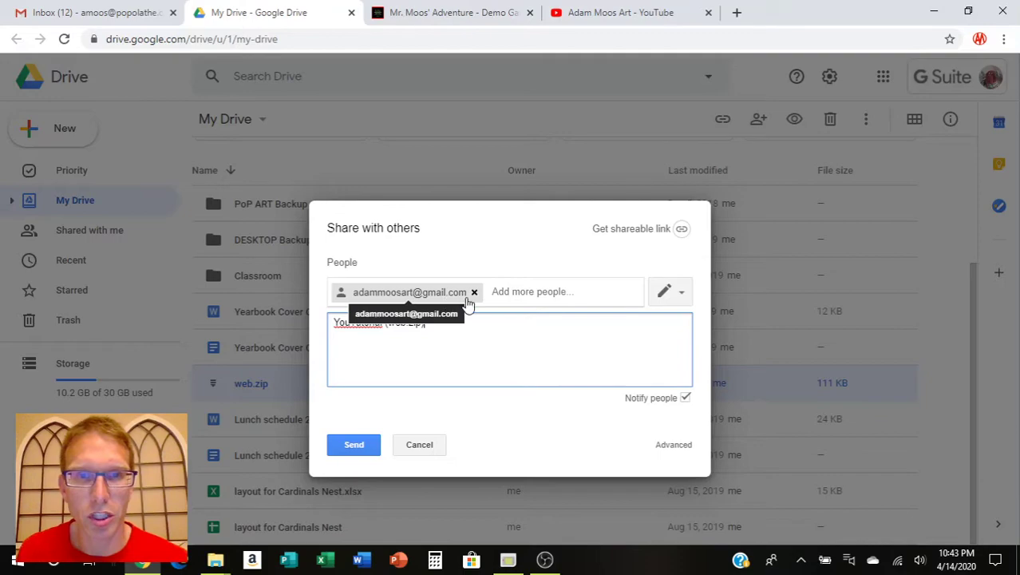
left_click(350, 441)
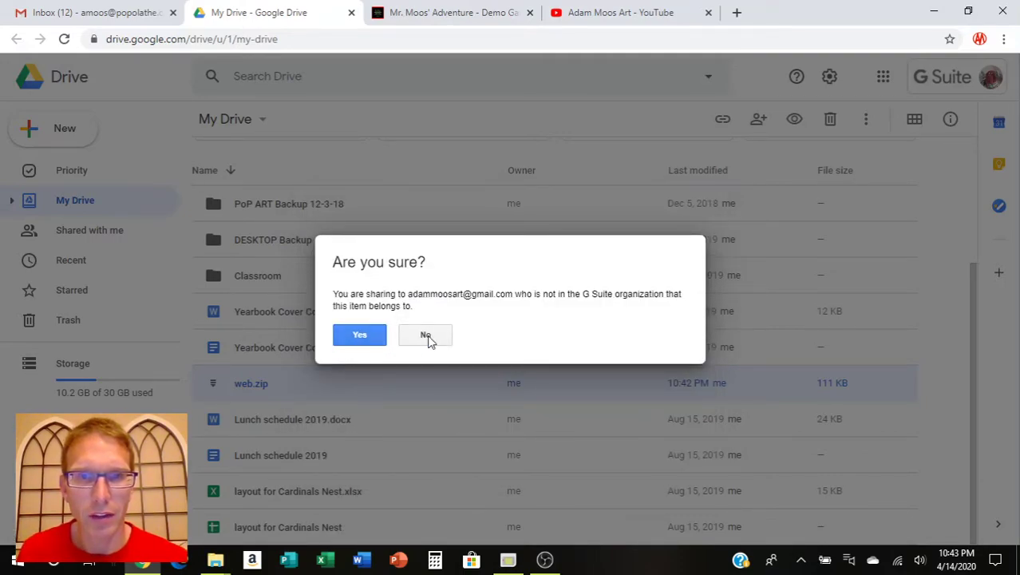
left_click(360, 335)
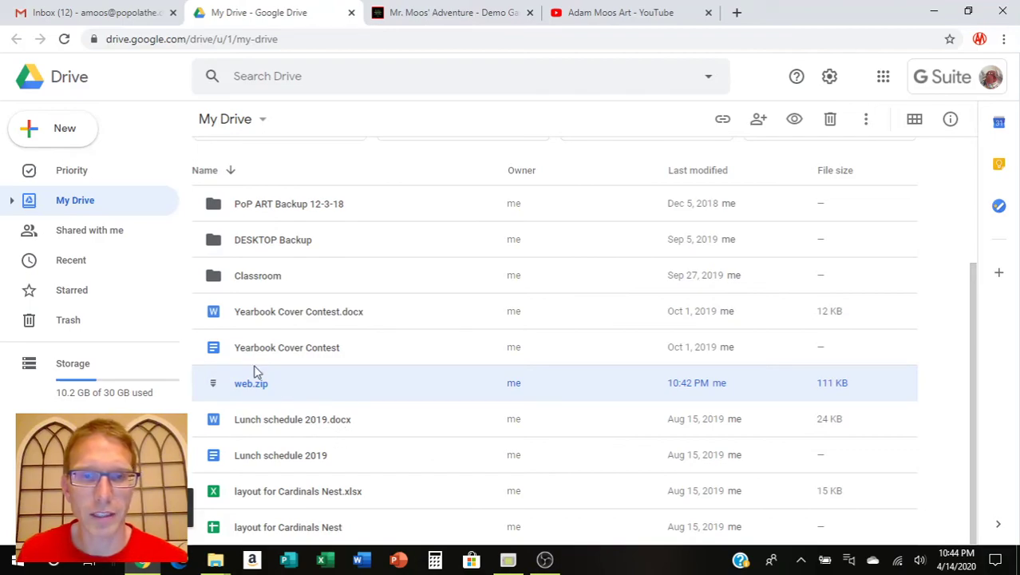
Step: Return to the itch.io game page and scroll through it
left_click(449, 14)
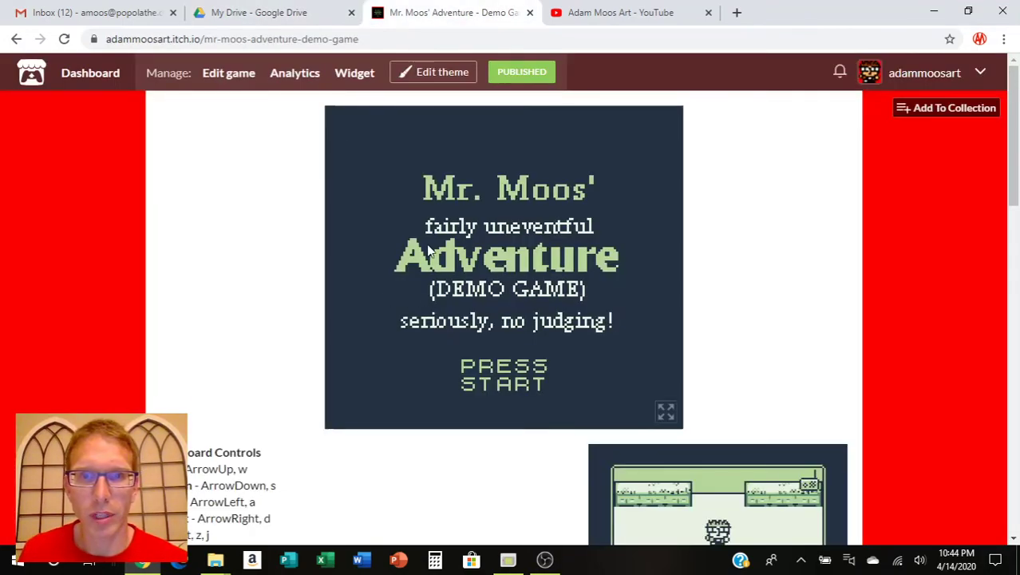
scroll(492, 376, "down", 1)
scroll(492, 376, "down", 2)
scroll(492, 376, "down", 2)
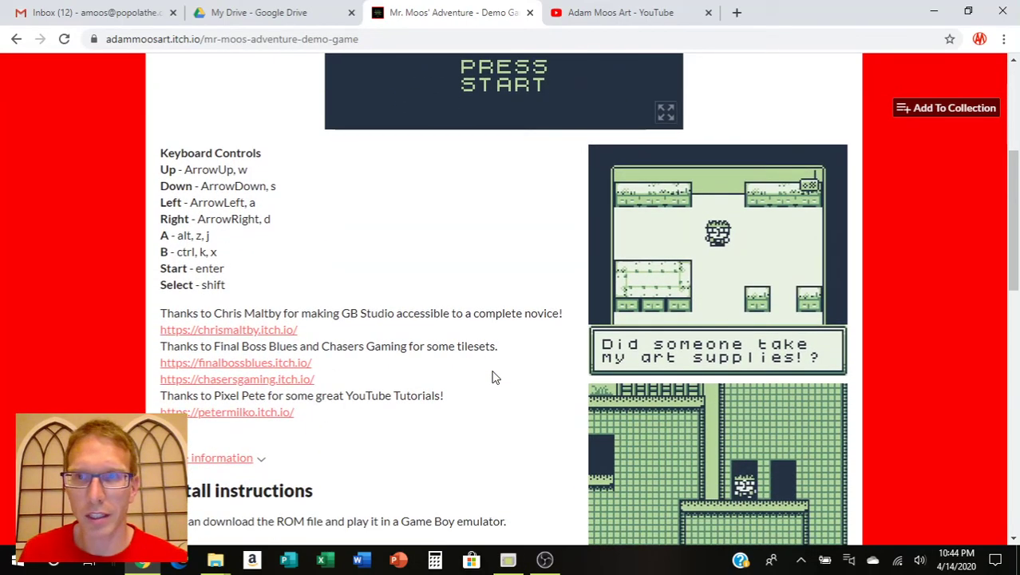
scroll(491, 375, "up", 4)
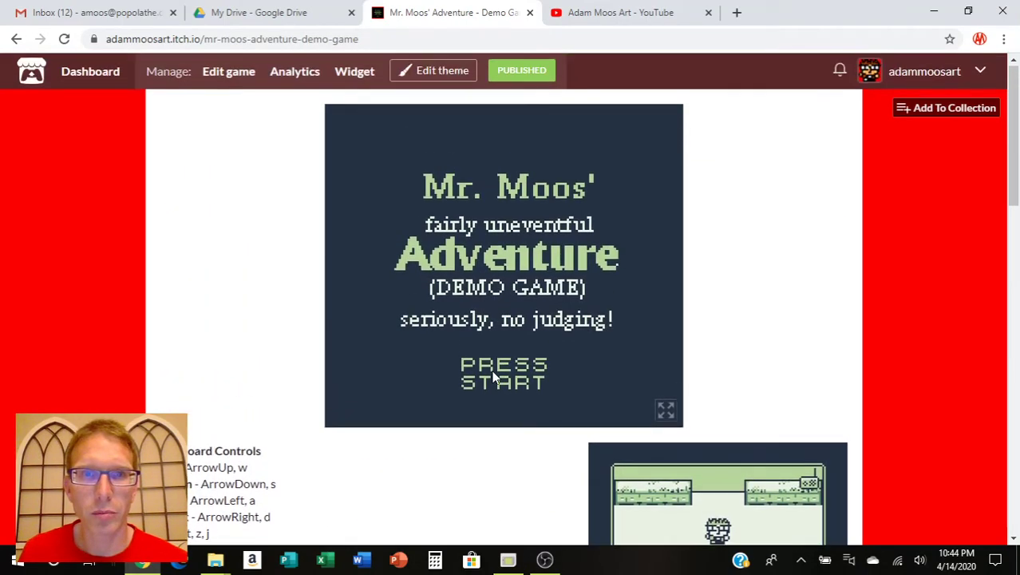
Step: Browse the creator's itch.io profile listing the demo game, then bring OBS Studio forward
left_click(919, 73)
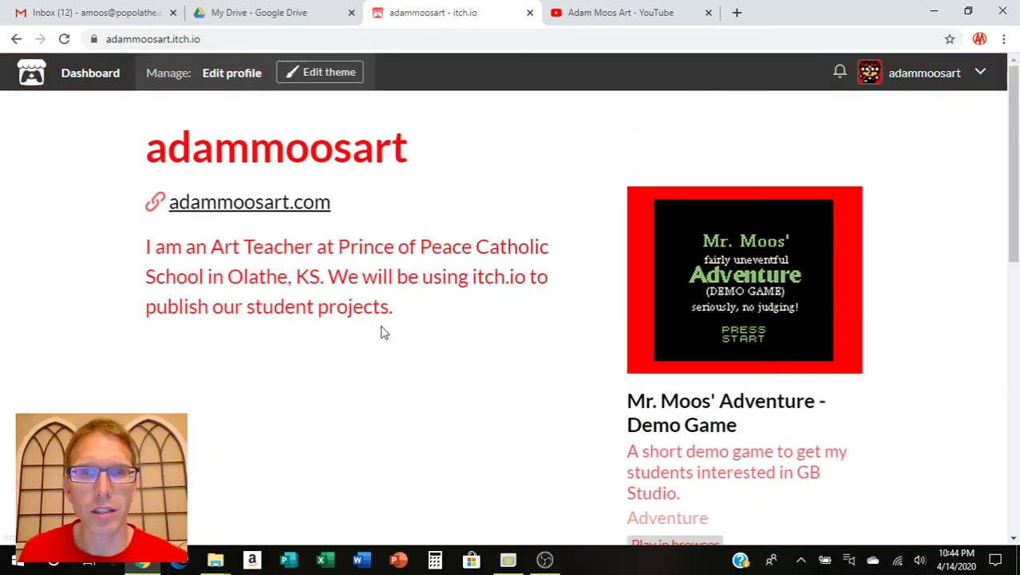
scroll(381, 332, "down", 2)
scroll(382, 331, "down", 2)
scroll(382, 333, "down", 2)
scroll(383, 334, "down", 1)
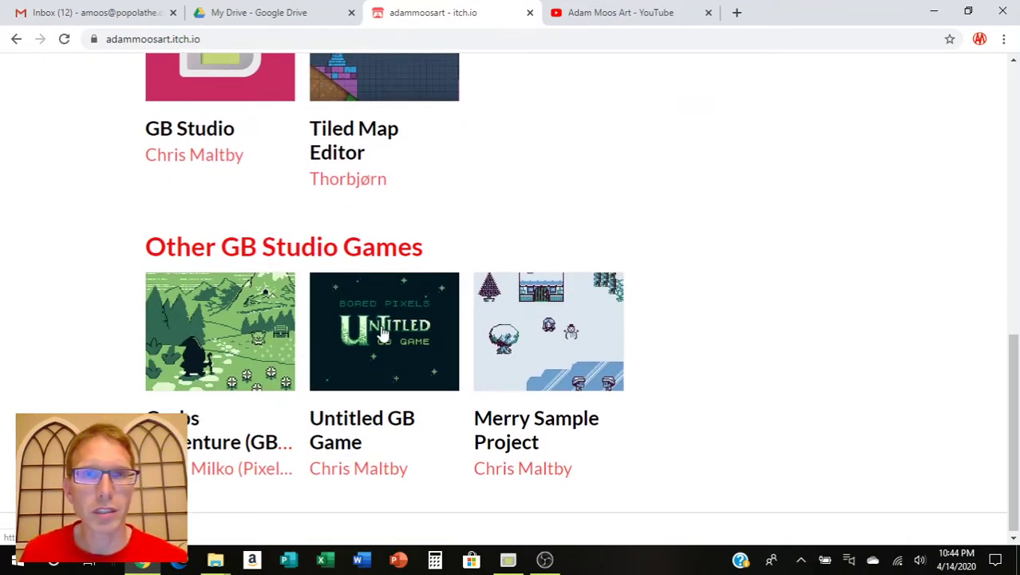
scroll(383, 333, "up", 3)
scroll(382, 333, "up", 3)
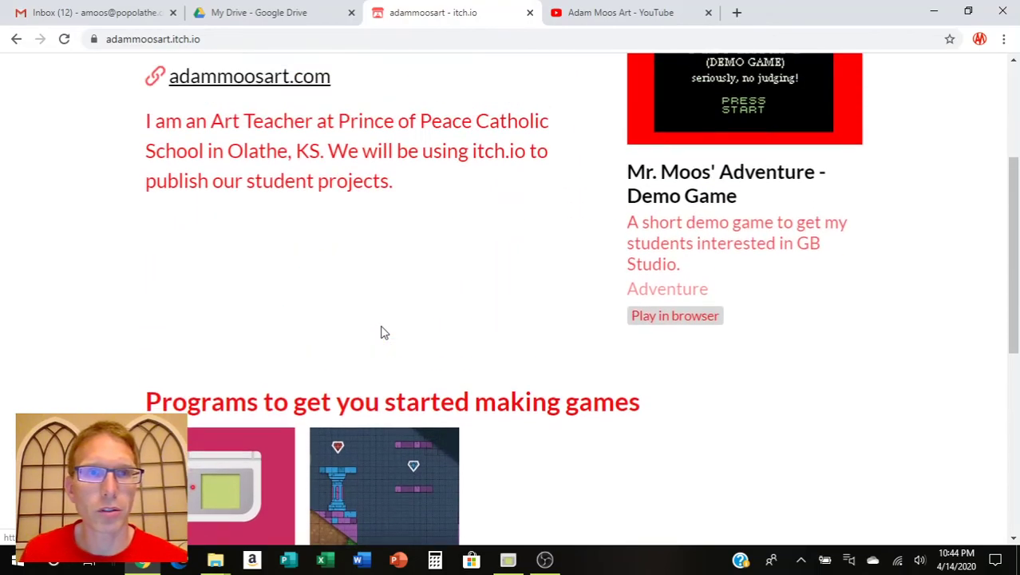
scroll(381, 332, "up", 2)
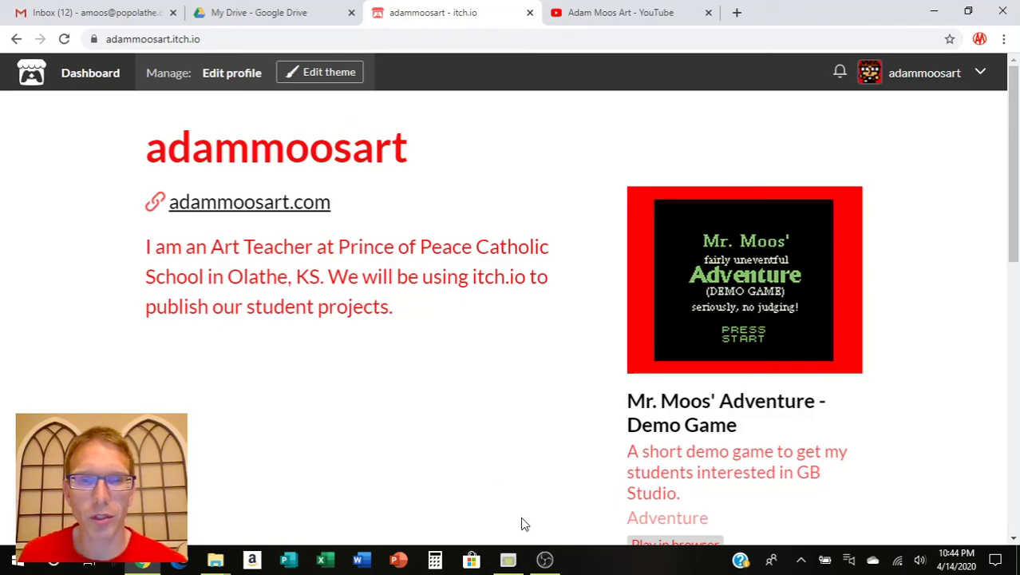
left_click(543, 560)
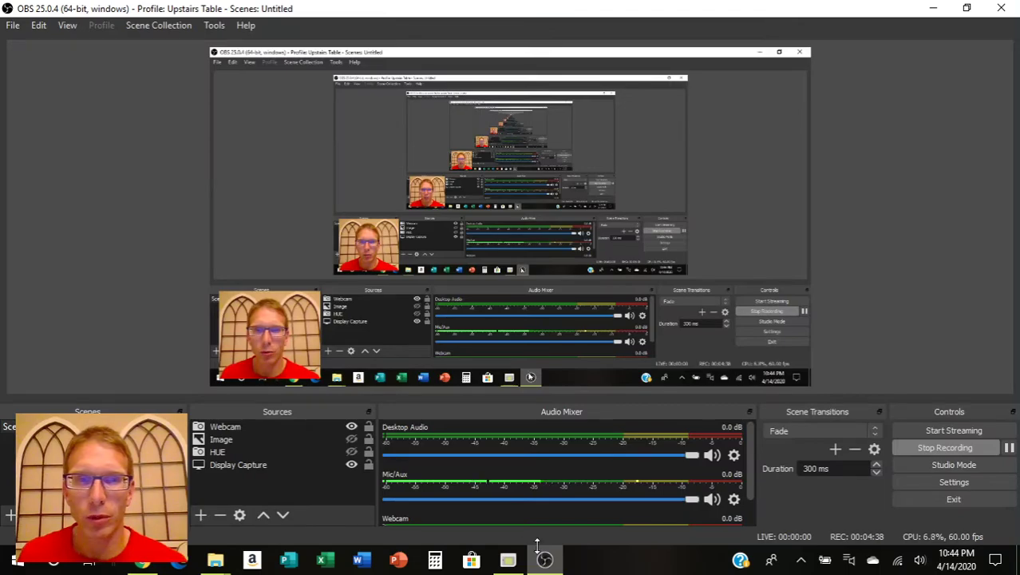